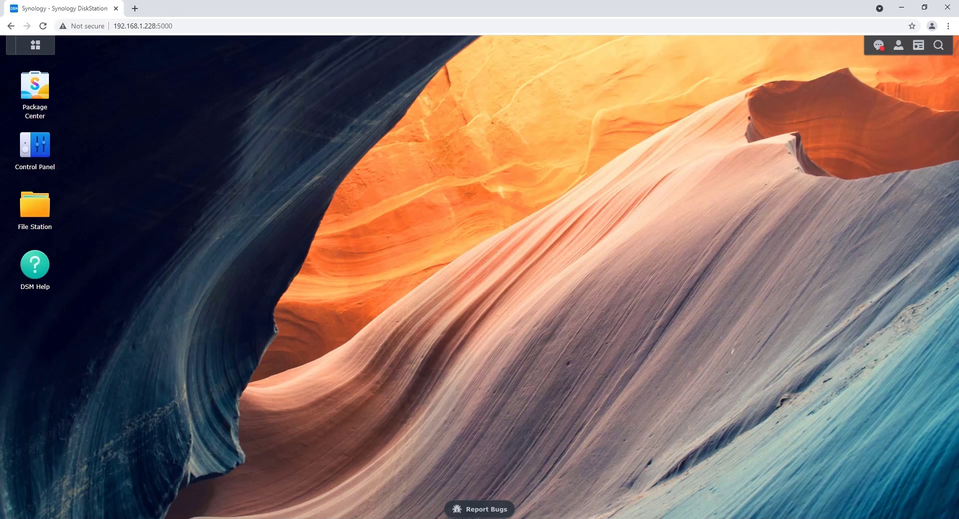
Open Package Center and show the Installed packages list.
left_click(48, 94)
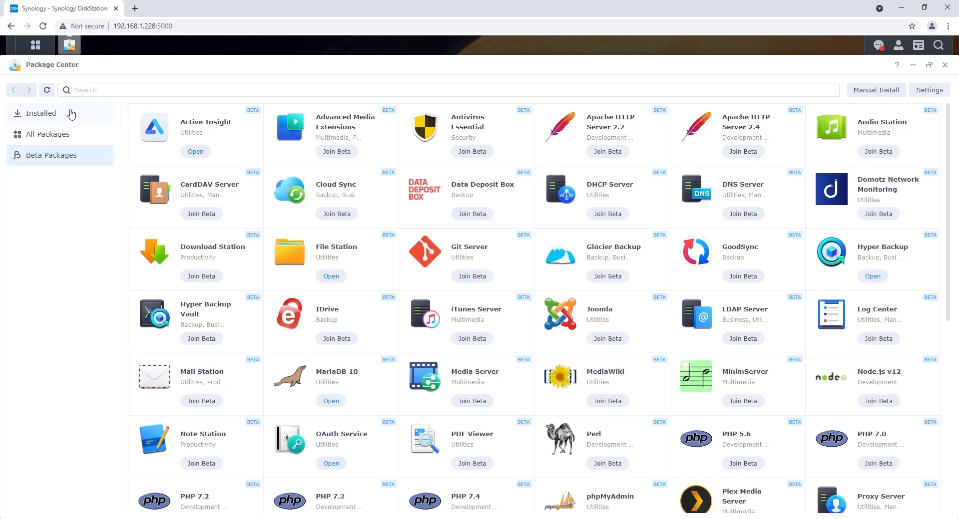
left_click(71, 114)
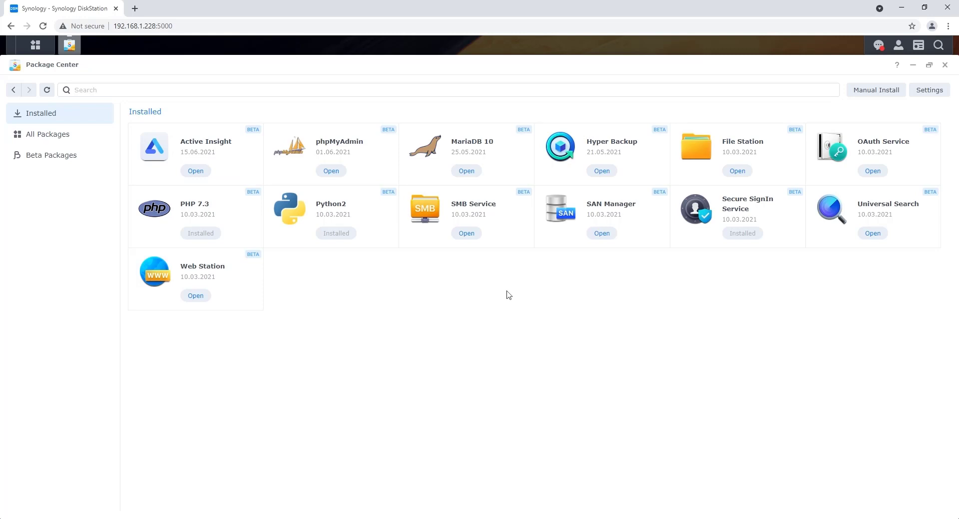
Launch Hyper Backup and start a new Data backup task with a Local folder & USB destination.
left_click(602, 171)
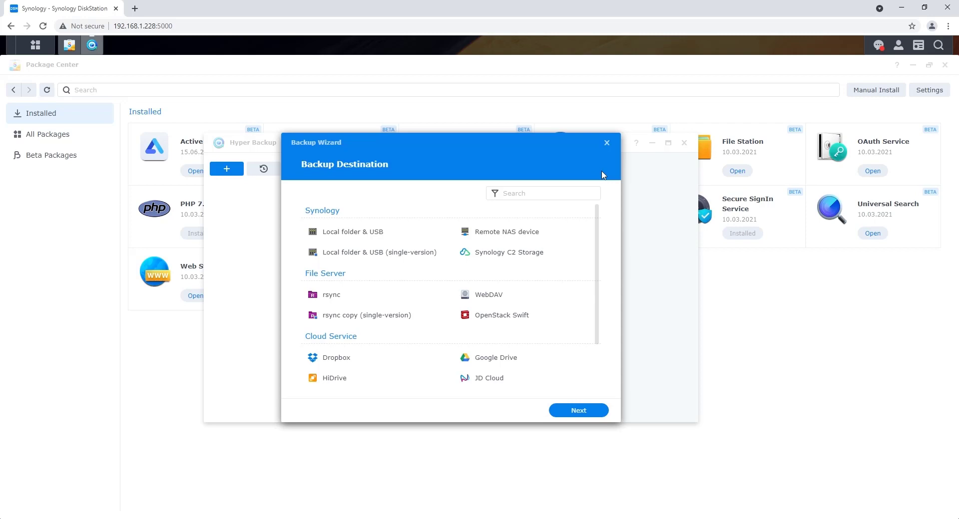
left_click(607, 143)
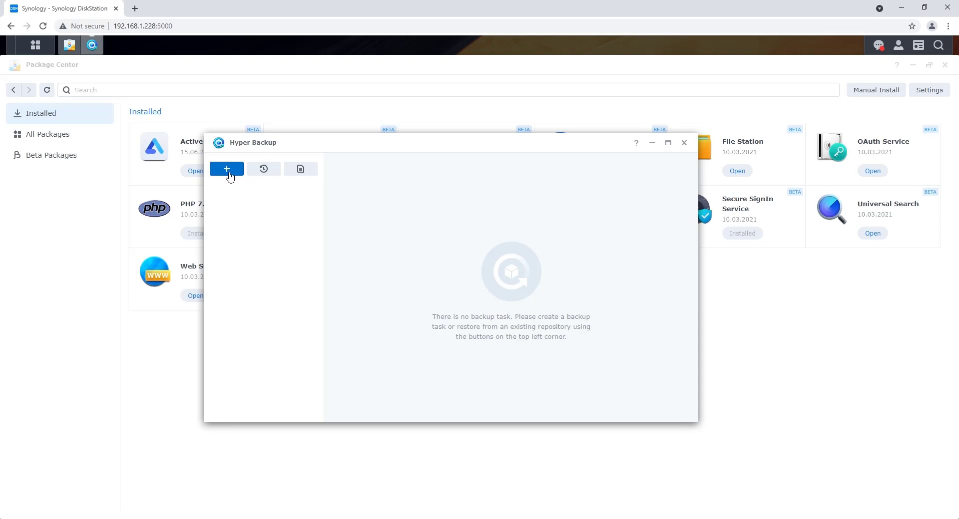
left_click(228, 173)
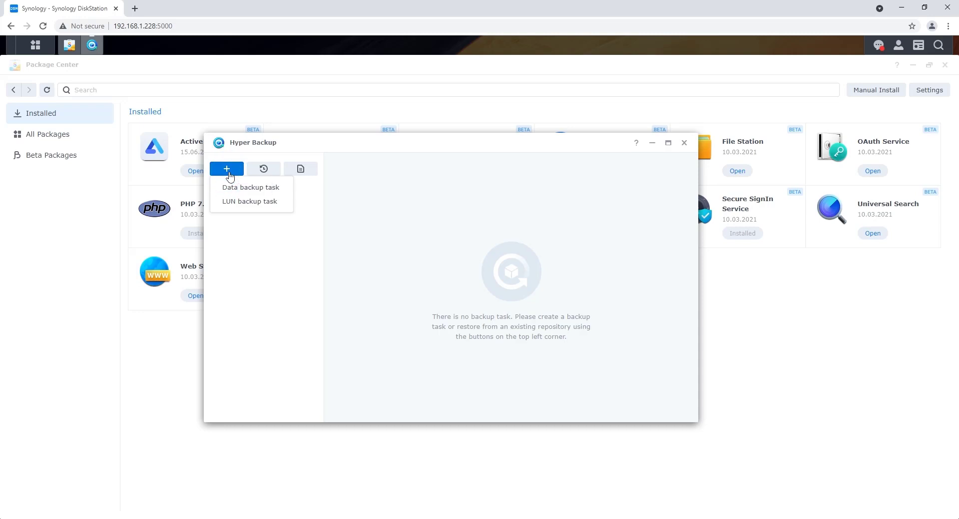
left_click(278, 188)
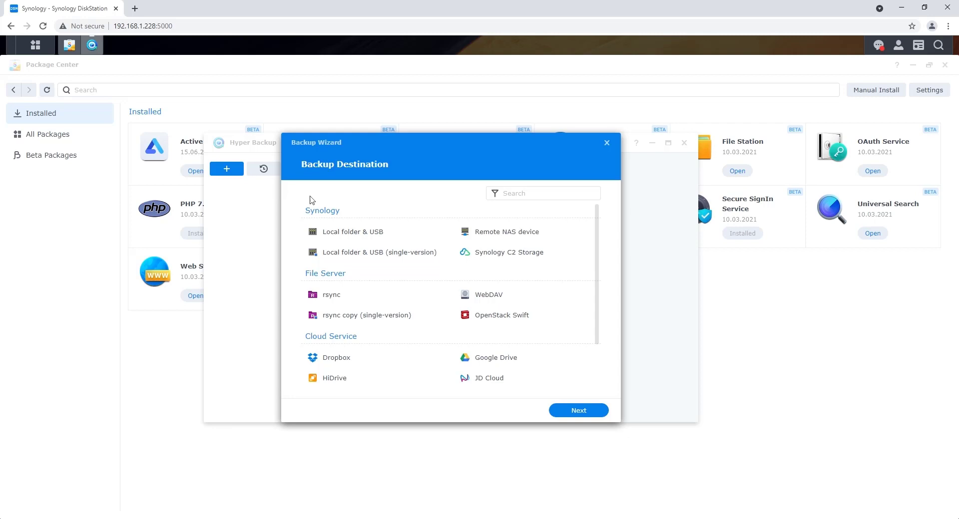
left_click(395, 234)
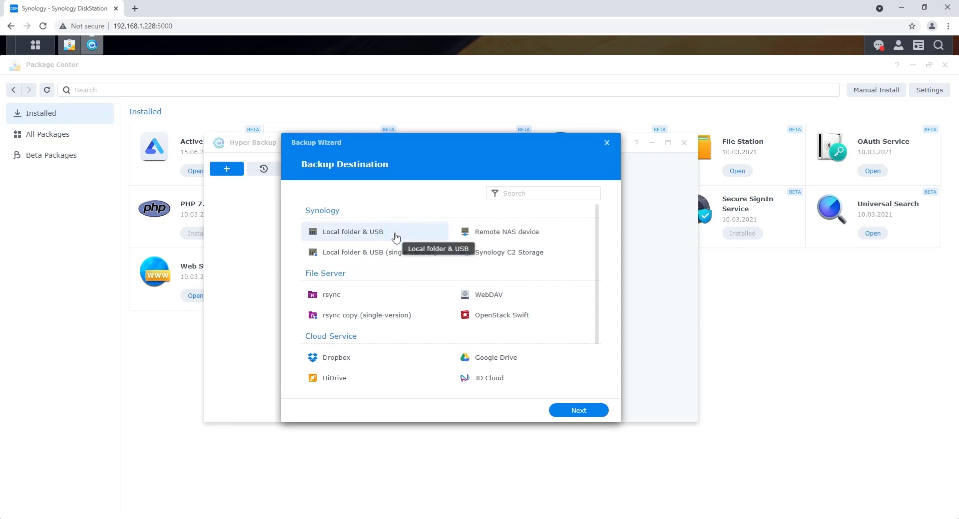
Set the backup destination to the Share folder with directory 'MariaDB-Backup'.
left_click(596, 413)
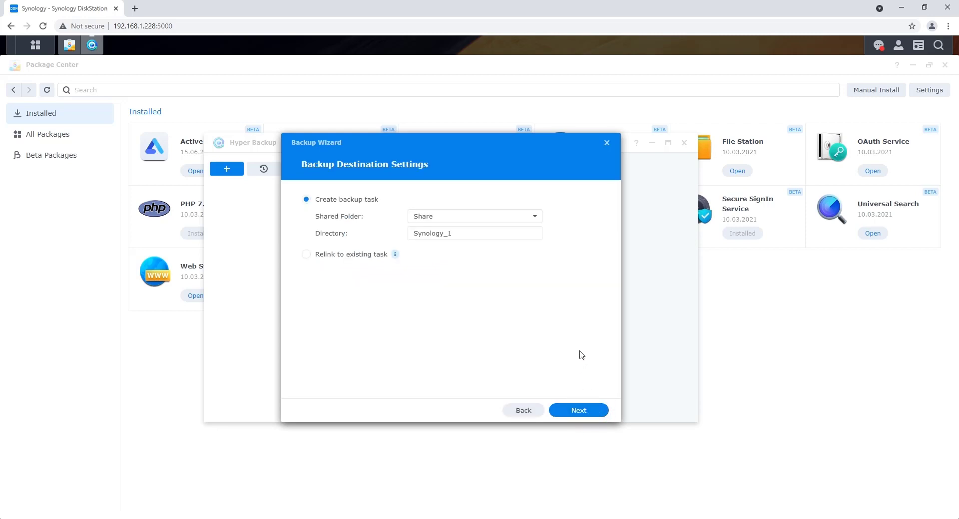
left_click(538, 218)
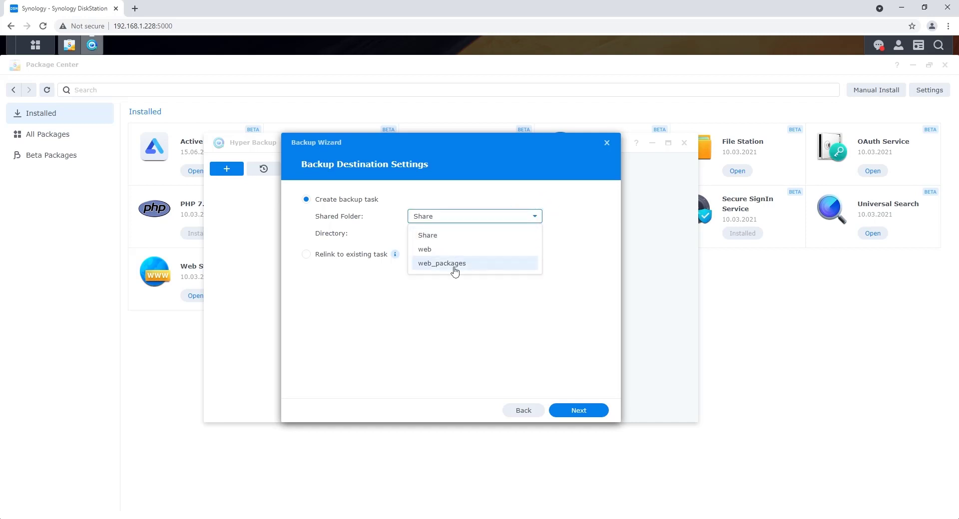
left_click(450, 238)
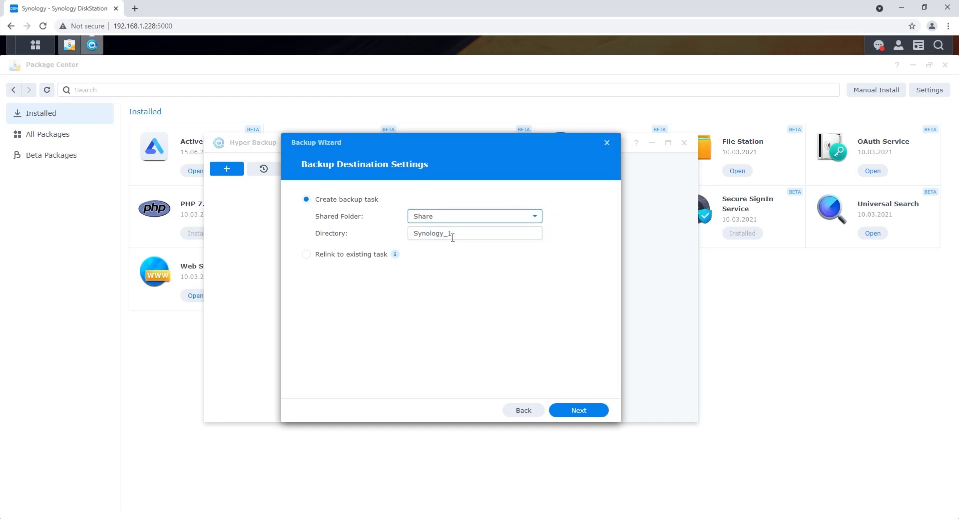
left_click(463, 233)
key("BackSpace")
key("BackSpace")
key("BackSpace")
key("BackSpace")
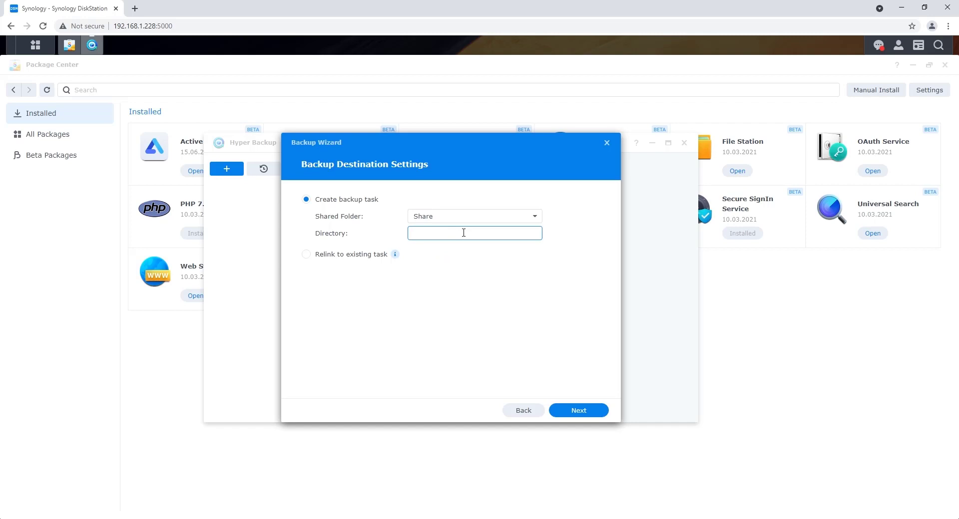
type("Mari")
type("aDB-")
type("Back")
type("up")
Skip shared folders and select MariaDB 10 under Application Backup.
left_click(594, 411)
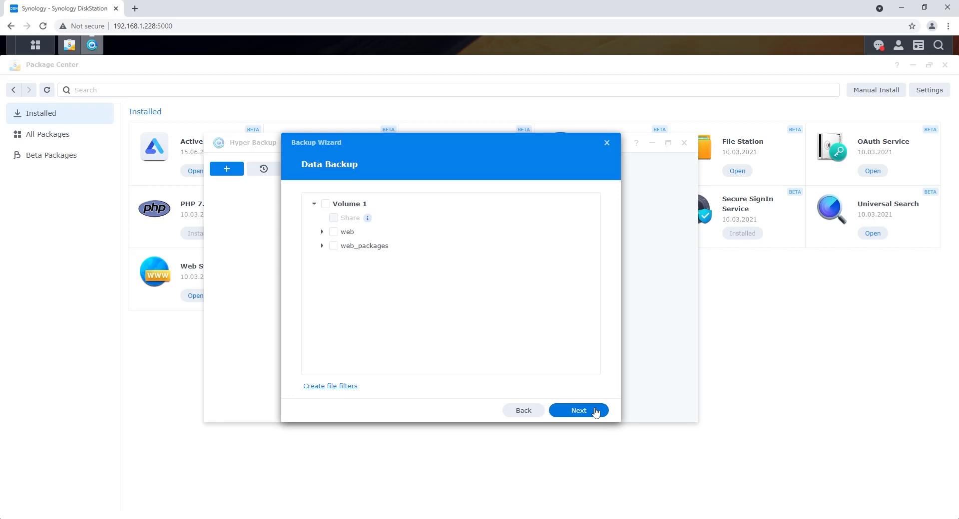
left_click(595, 411)
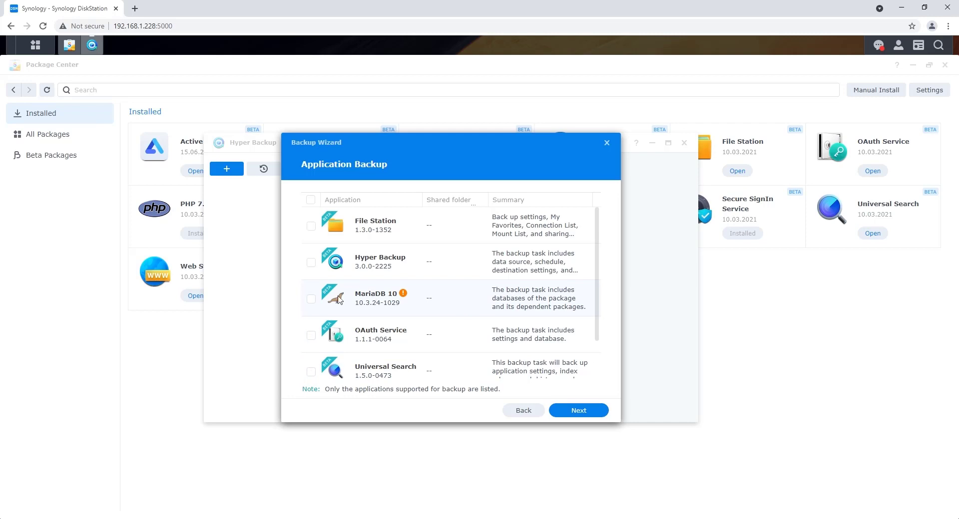
left_click(311, 299)
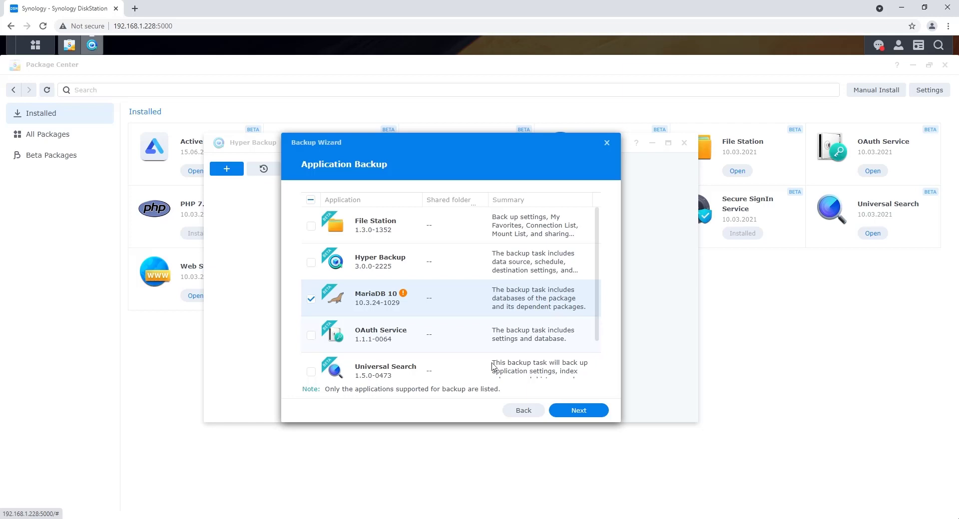
left_click(588, 413)
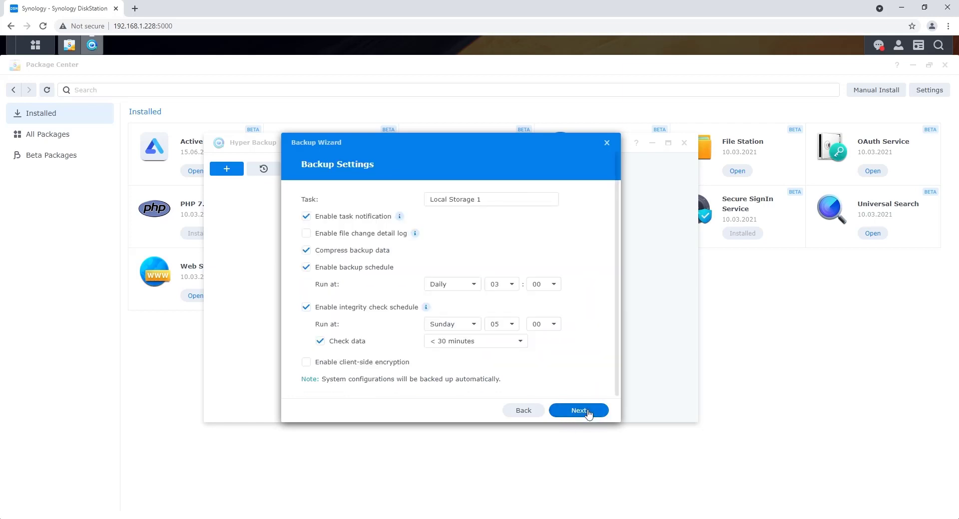
Rename the task from 'Local Storage 1' to 'MariaDB'.
left_click(515, 194)
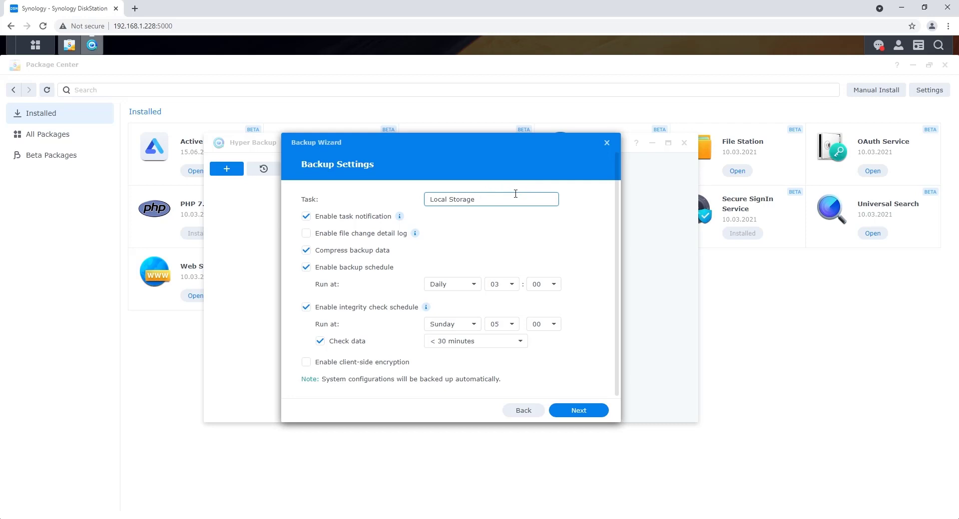
key("BackSpace")
key("BackSpace")
key("BackSpace")
key("BackSpace")
key("BackSpace")
key("BackSpace")
type("Maria")
type("DB")
Enable backup rotation and change the maximum kept versions from 256 to 7.
left_click(591, 415)
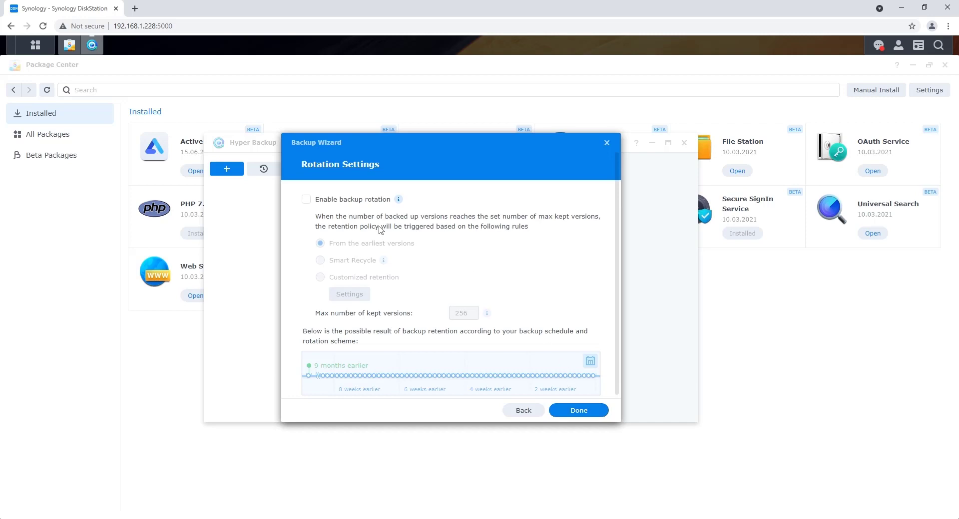
left_click(307, 200)
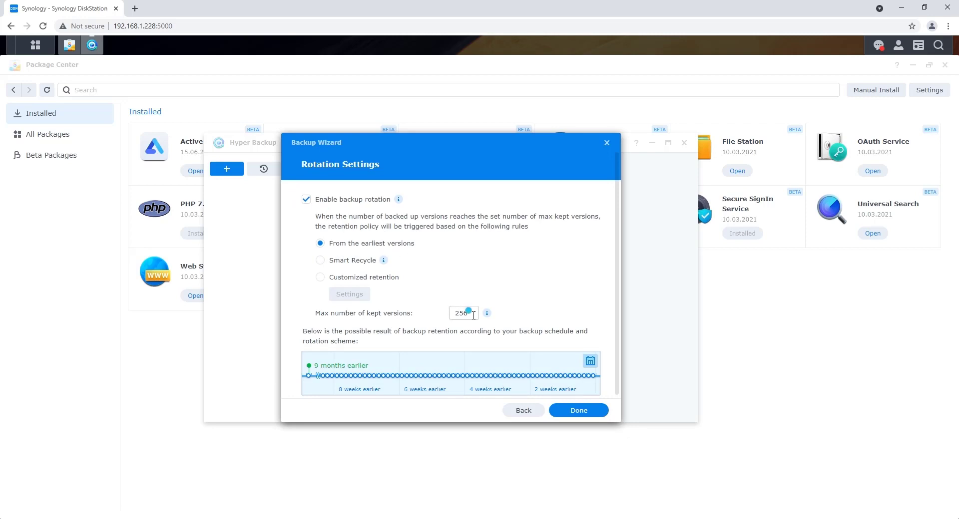
left_click_drag(472, 314, 434, 319)
key("BackSpace")
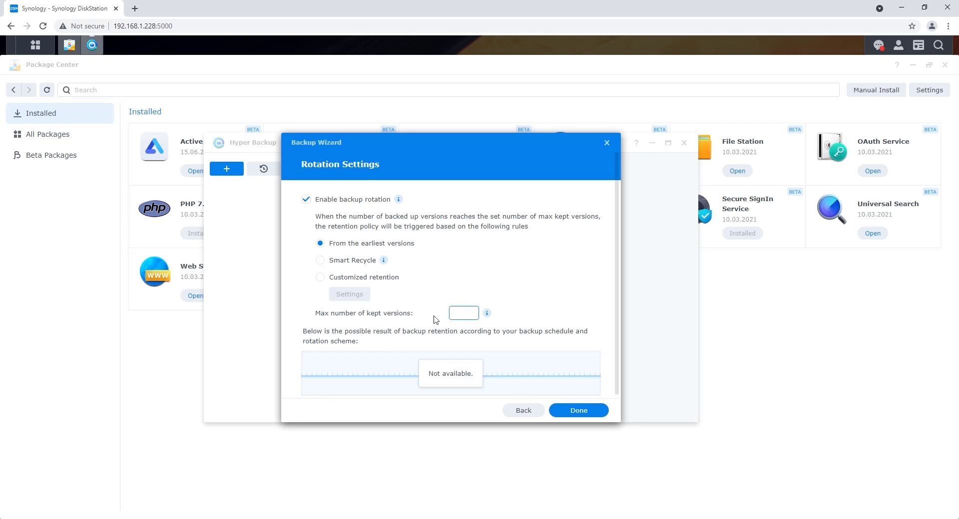
type("7")
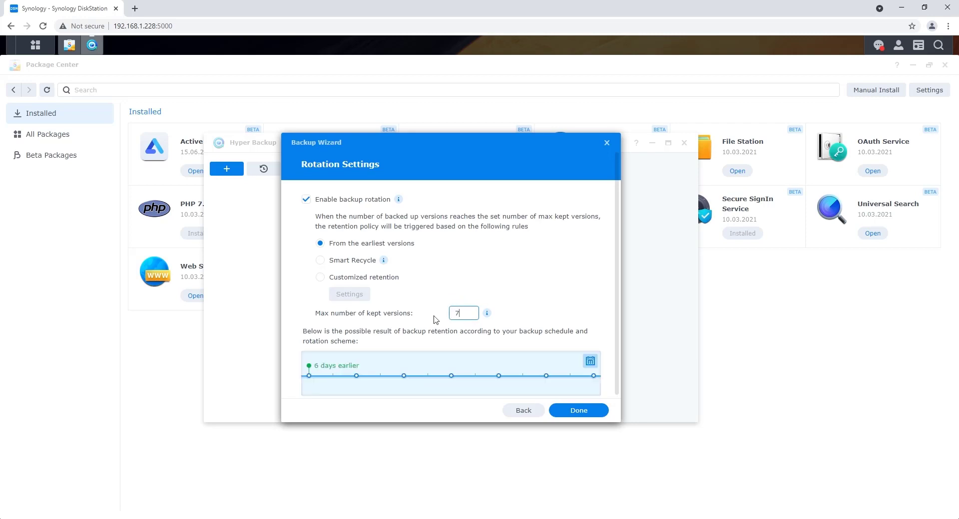
left_click(515, 319)
Click Done to complete the Backup Wizard and create the MariaDB task.
left_click(599, 415)
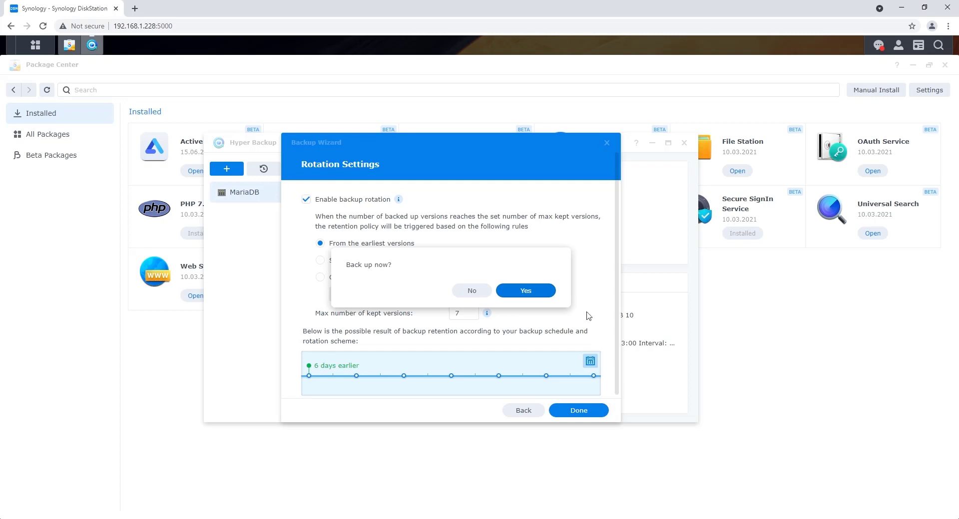
Answer Yes to the Back up now? prompt for the MariaDB task.
left_click(526, 291)
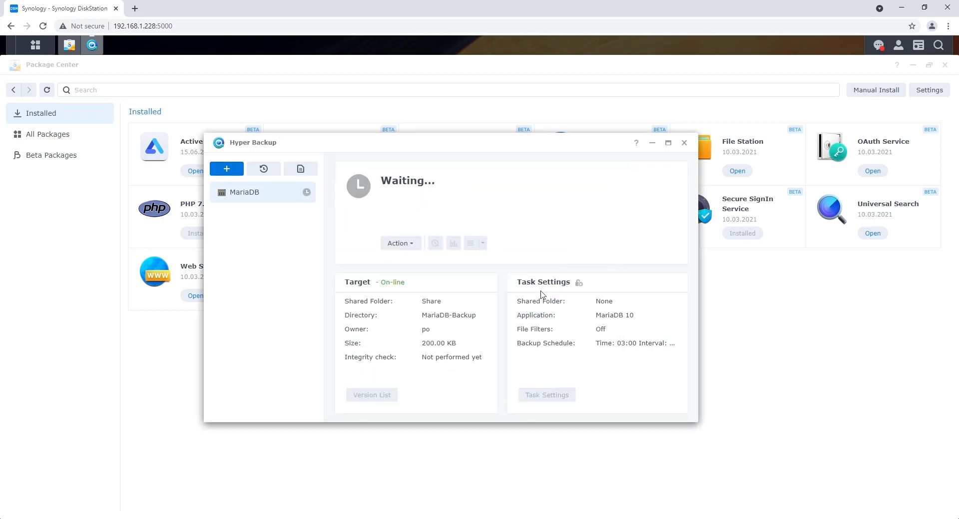